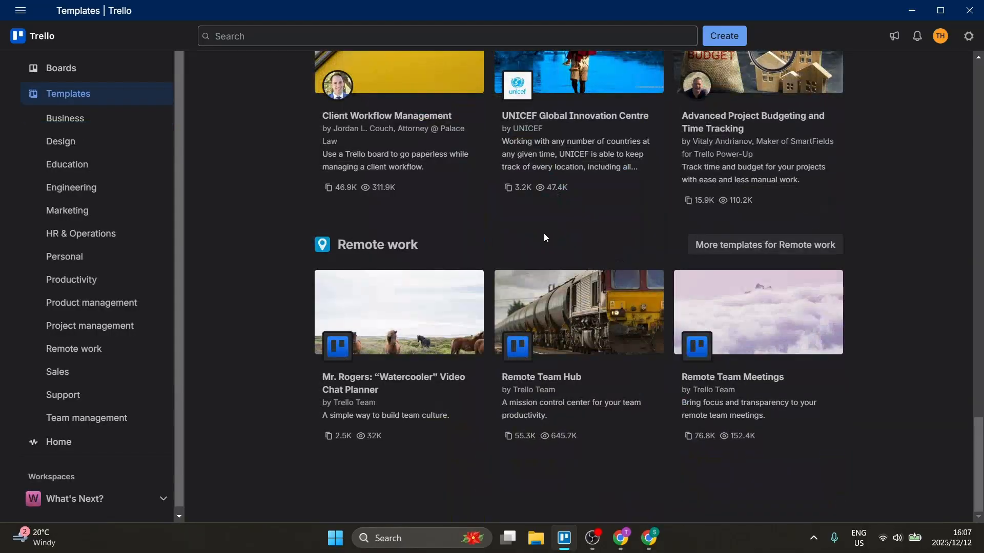
Open Board 2 from the boards overview and look through its lists from Information to Deliver
{"action": "scroll", "coordinate": [551, 277], "scroll_direction": "up", "scroll_amount": 20}
{"action": "scroll", "coordinate": [551, 276], "scroll_direction": "up", "scroll_amount": 10}
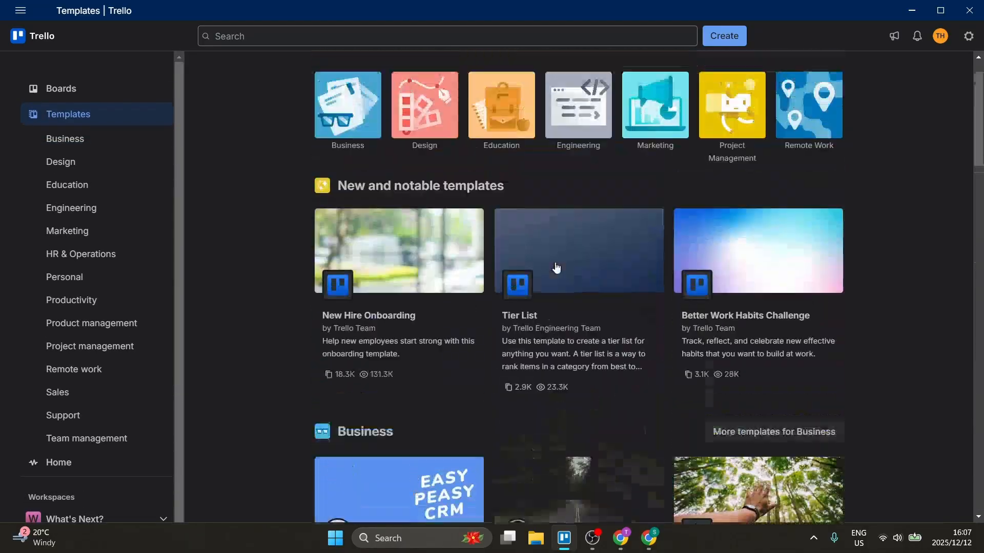
{"action": "left_click", "coordinate": [92, 91]}
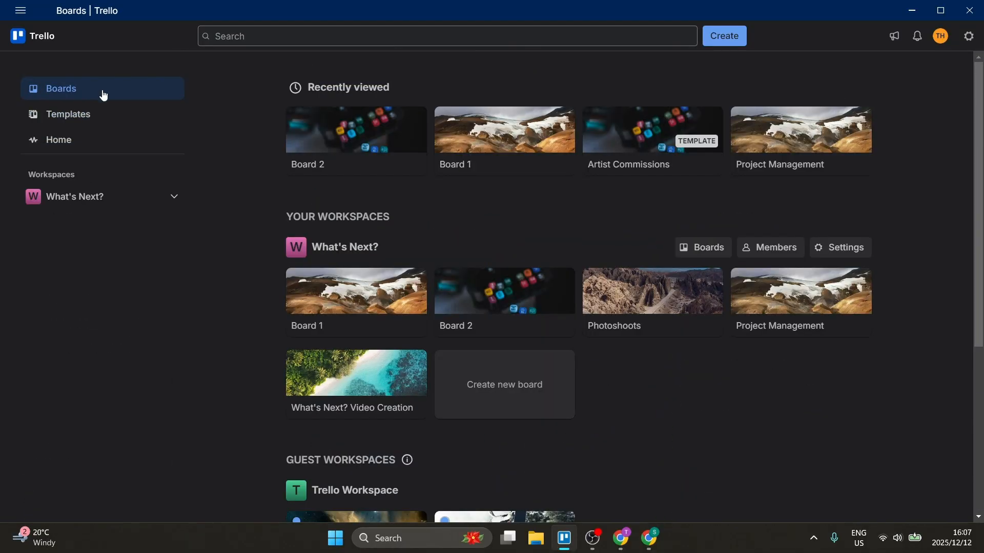
{"action": "left_click", "coordinate": [322, 140]}
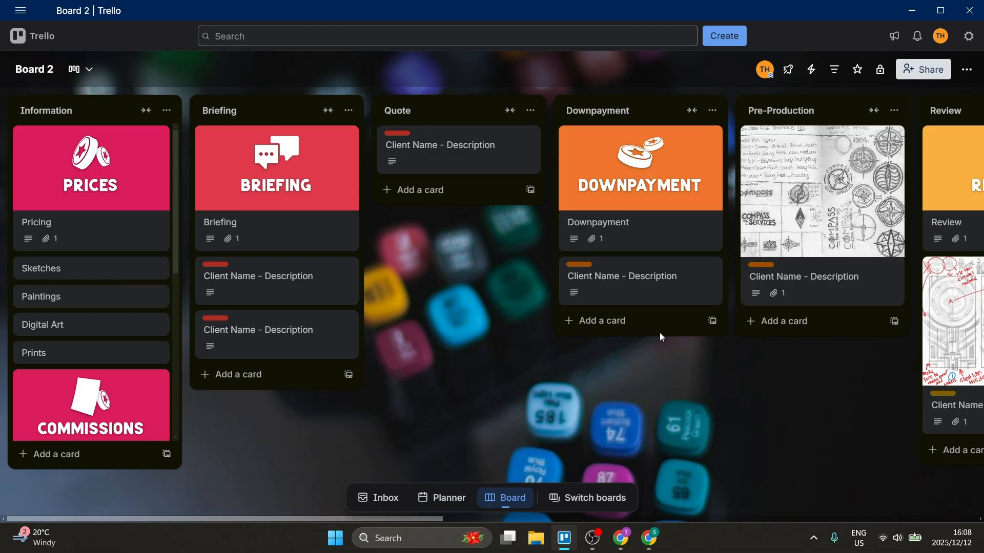
{"action": "scroll", "coordinate": [487, 388], "scroll_direction": "right", "scroll_amount": 10}
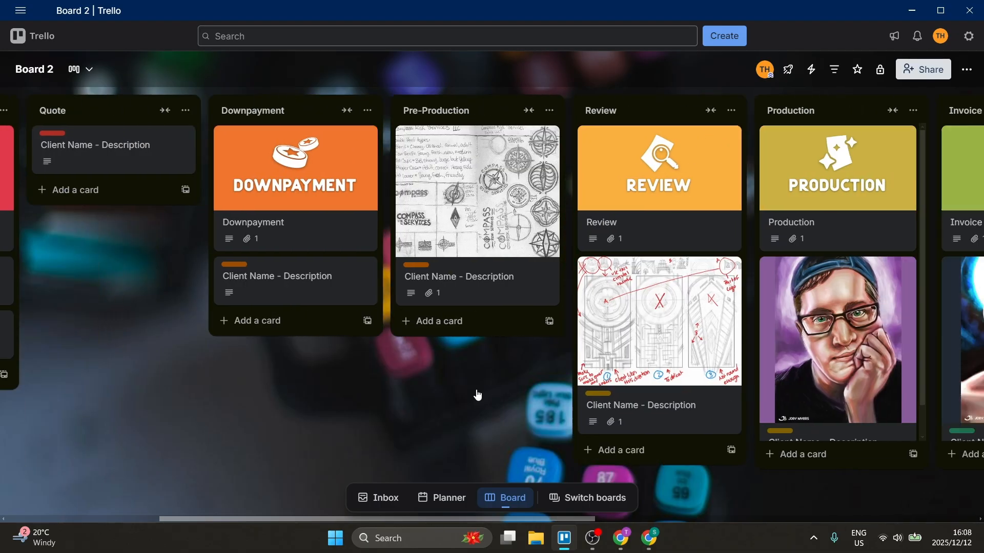
{"action": "scroll", "coordinate": [492, 393], "scroll_direction": "right", "scroll_amount": 2}
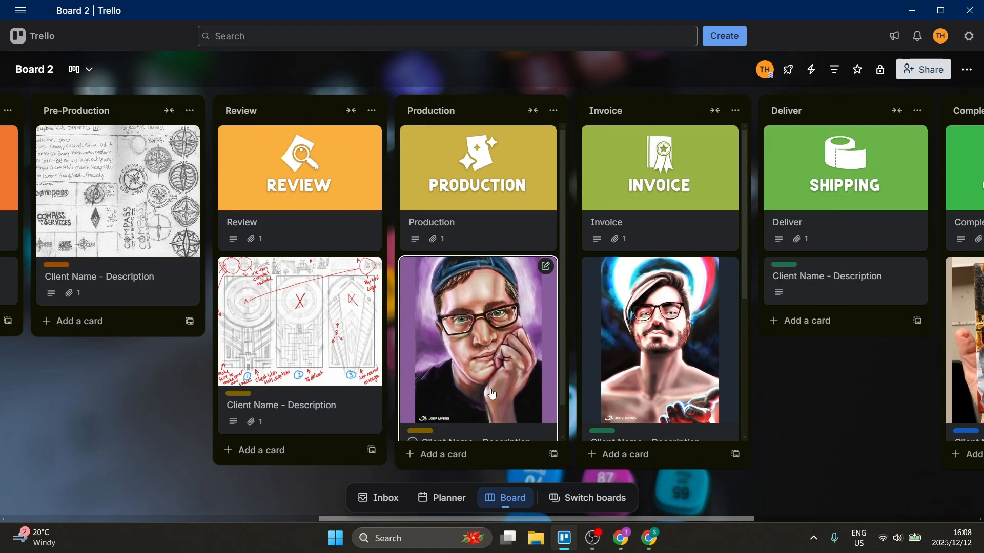
{"action": "scroll", "coordinate": [492, 393], "scroll_direction": "left", "scroll_amount": 11}
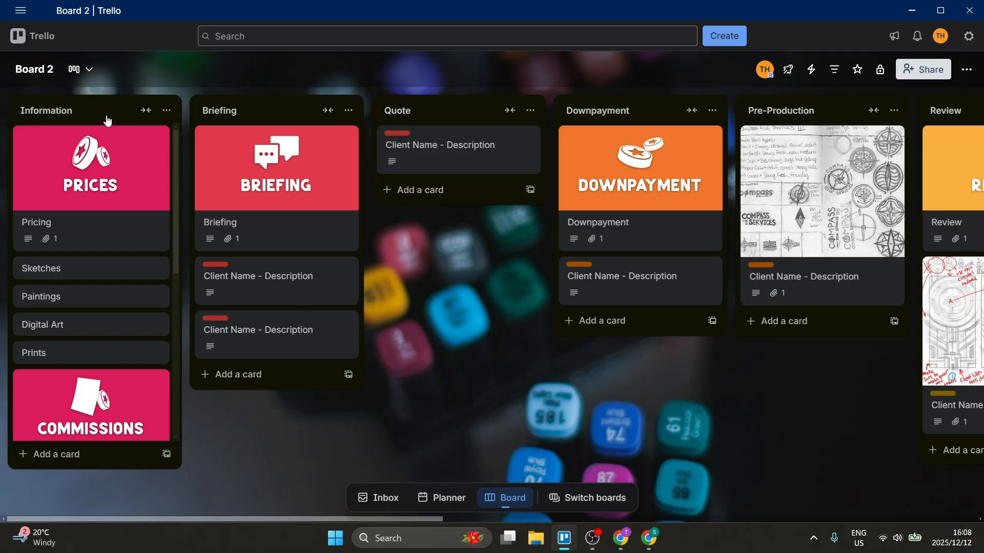
Collapse and re-expand the Information list, and review its available list actions without applying any
{"action": "left_click", "coordinate": [87, 112]}
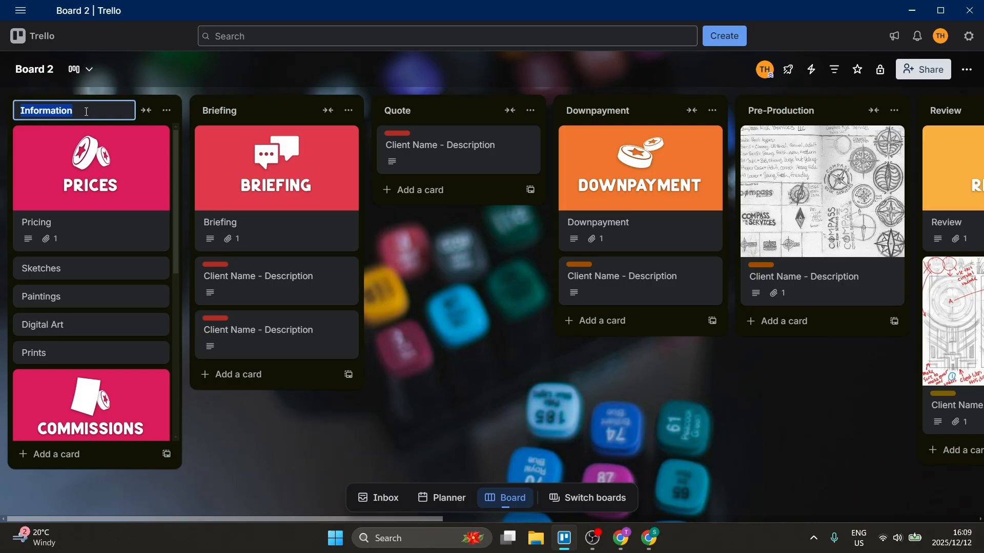
{"action": "left_click", "coordinate": [147, 111]}
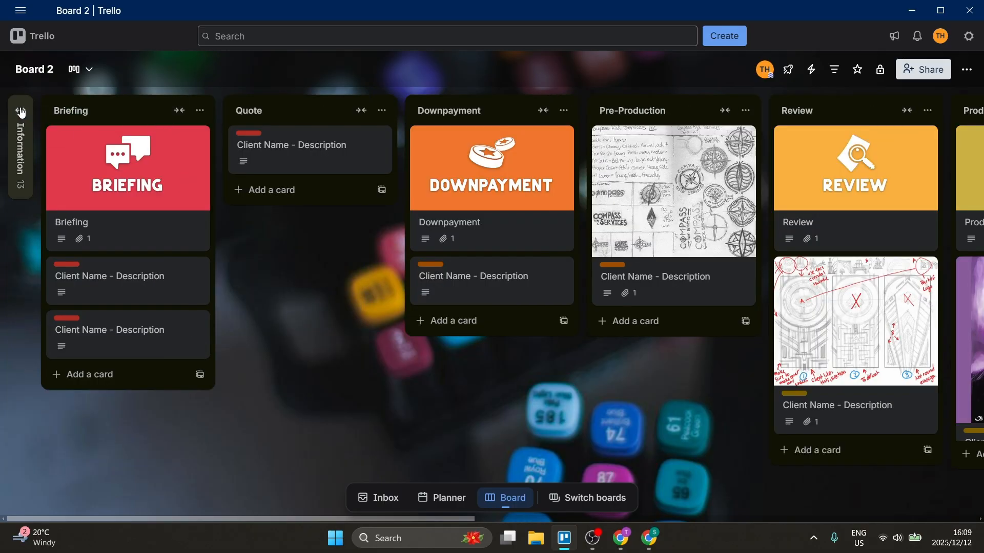
{"action": "left_click", "coordinate": [21, 111]}
{"action": "left_click", "coordinate": [167, 111]}
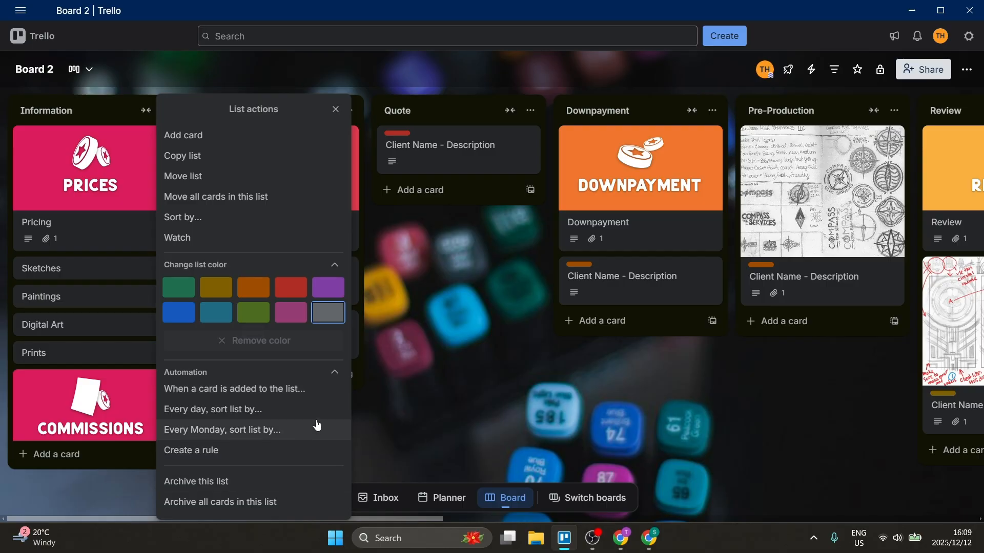
{"action": "left_click", "coordinate": [414, 394]}
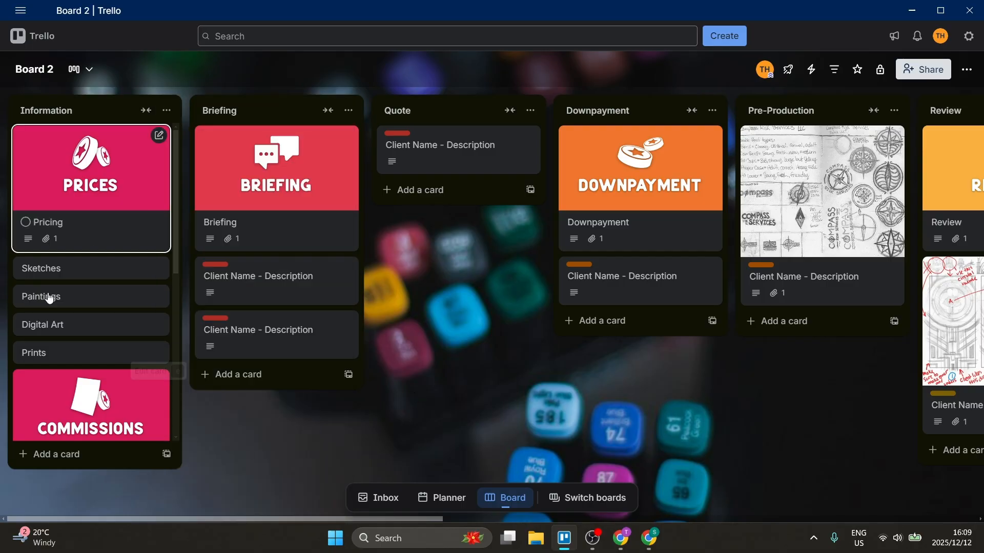
Add a card titled "Newe Card" at the end of the Information list
{"action": "left_click", "coordinate": [58, 455]}
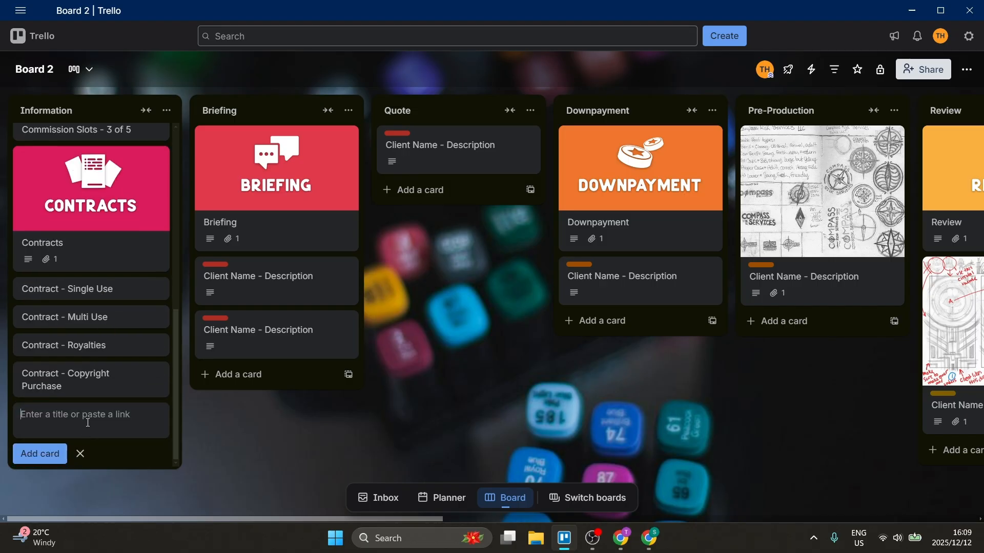
{"action": "type", "text": "Newe Card"}
{"action": "key", "text": "Return"}
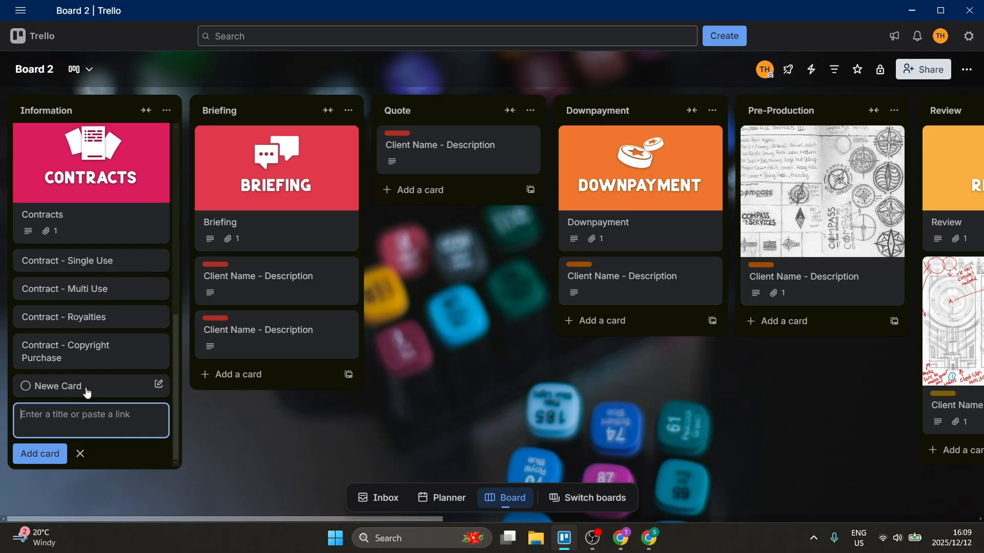
Open the "Newe Card" card and examine the items that can be added, the custom fields and the card actions
{"action": "left_click", "coordinate": [86, 387]}
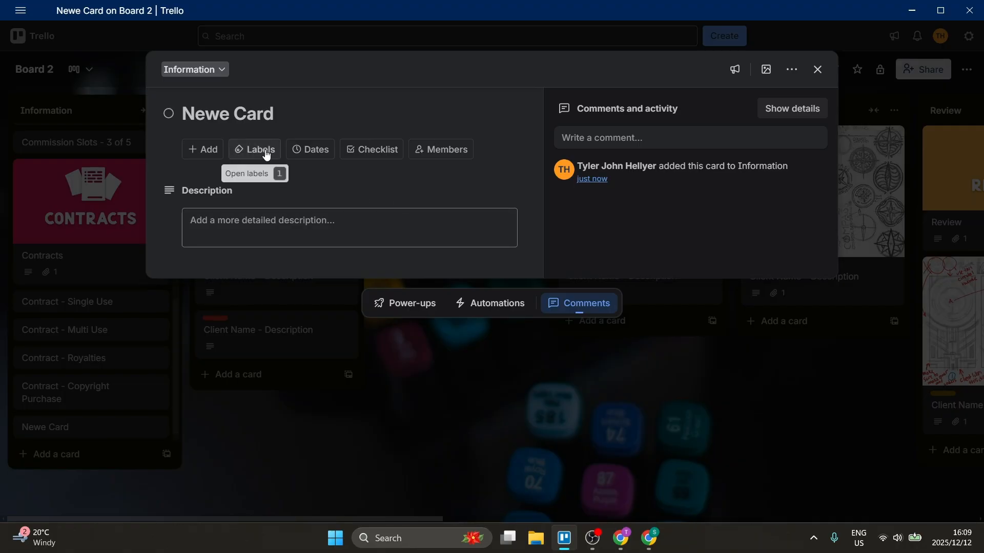
{"action": "left_click", "coordinate": [214, 149]}
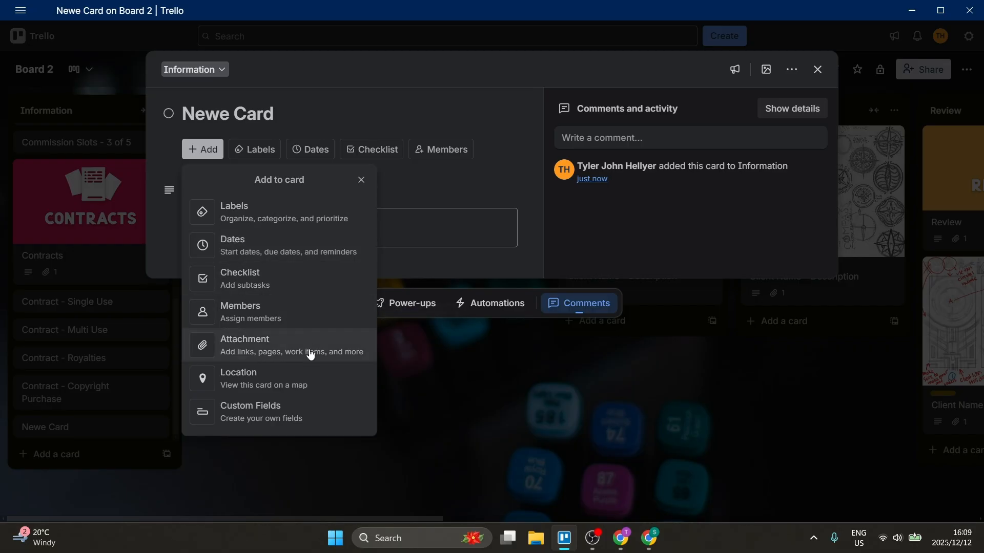
{"action": "left_click", "coordinate": [293, 413]}
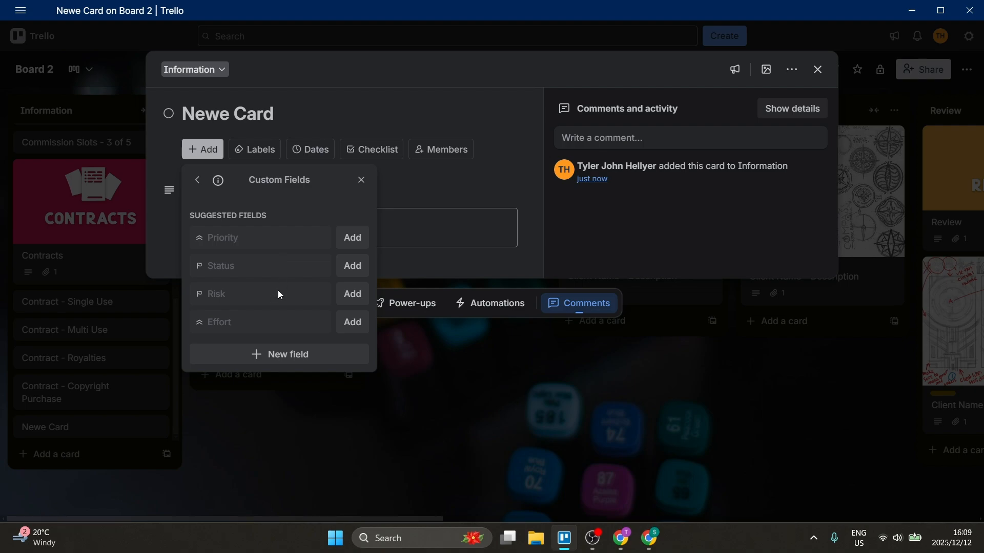
{"action": "left_click", "coordinate": [418, 195]}
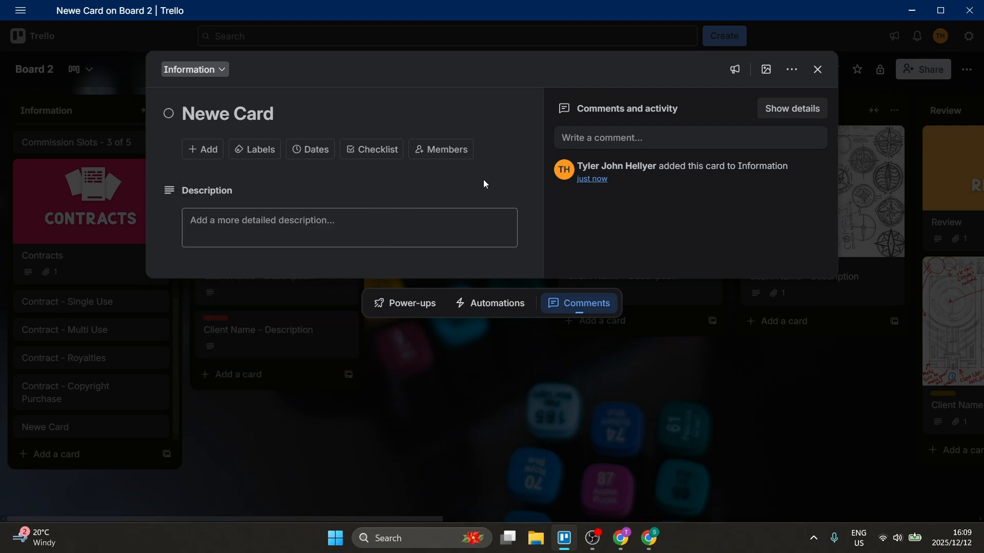
{"action": "left_click", "coordinate": [791, 69]}
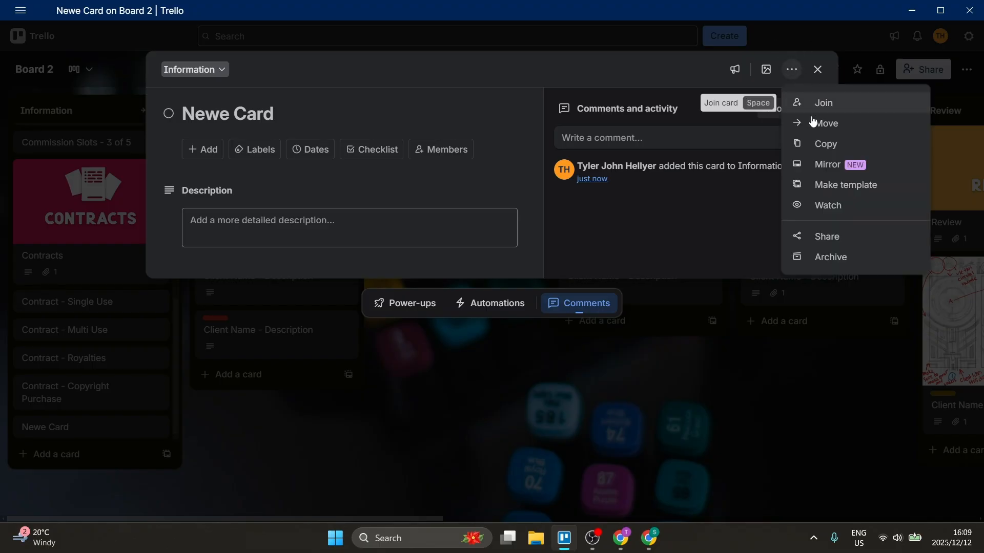
{"action": "left_click", "coordinate": [788, 73]}
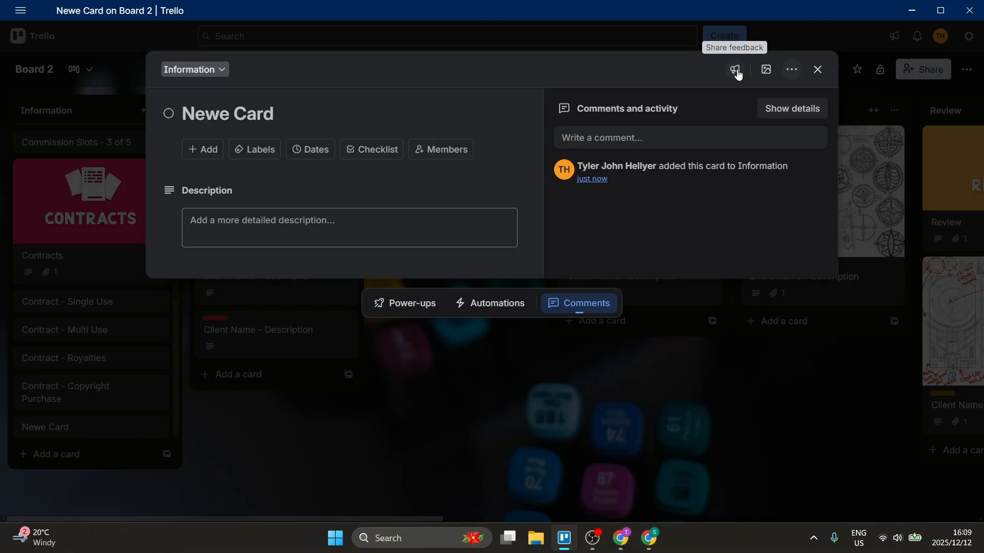
{"action": "left_click", "coordinate": [817, 69]}
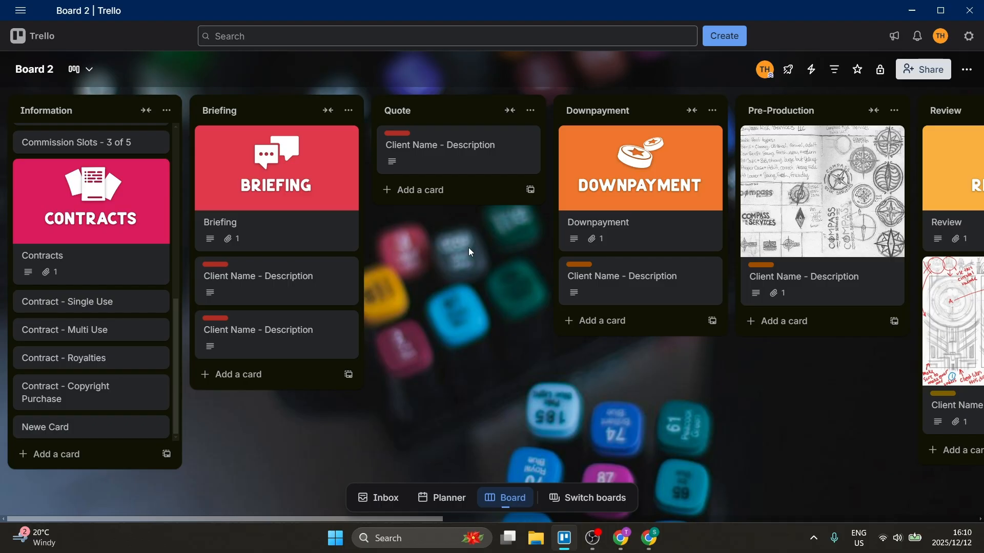
Insert a list named "New List" between Quote and Downpayment and review its list actions
{"action": "left_click", "coordinate": [549, 229]}
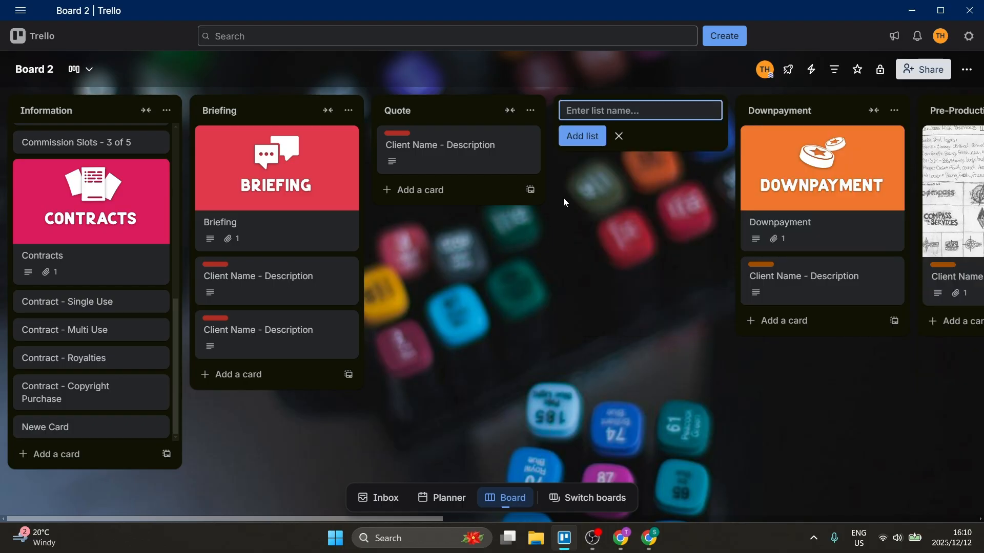
{"action": "type", "text": "New List"}
{"action": "key", "text": "Return"}
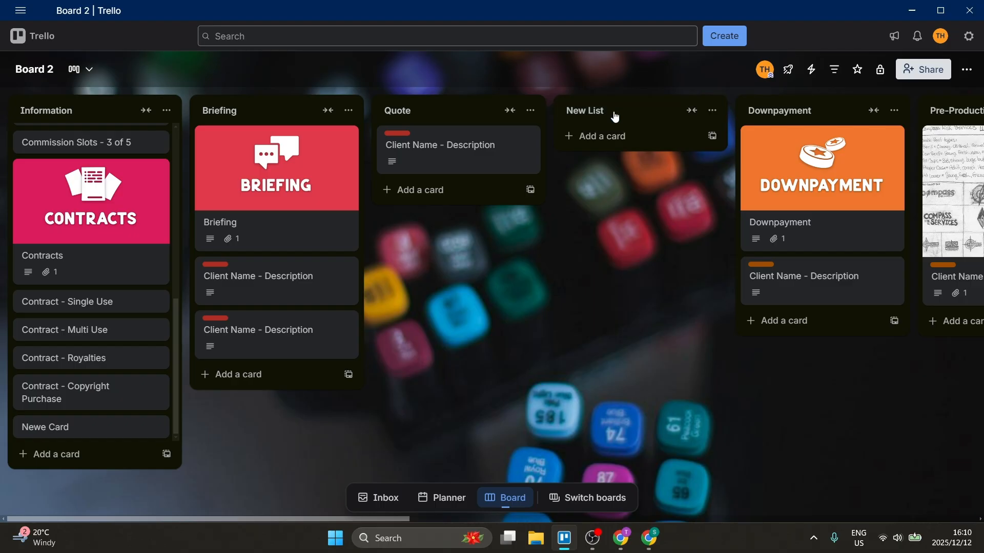
{"action": "left_click", "coordinate": [711, 112]}
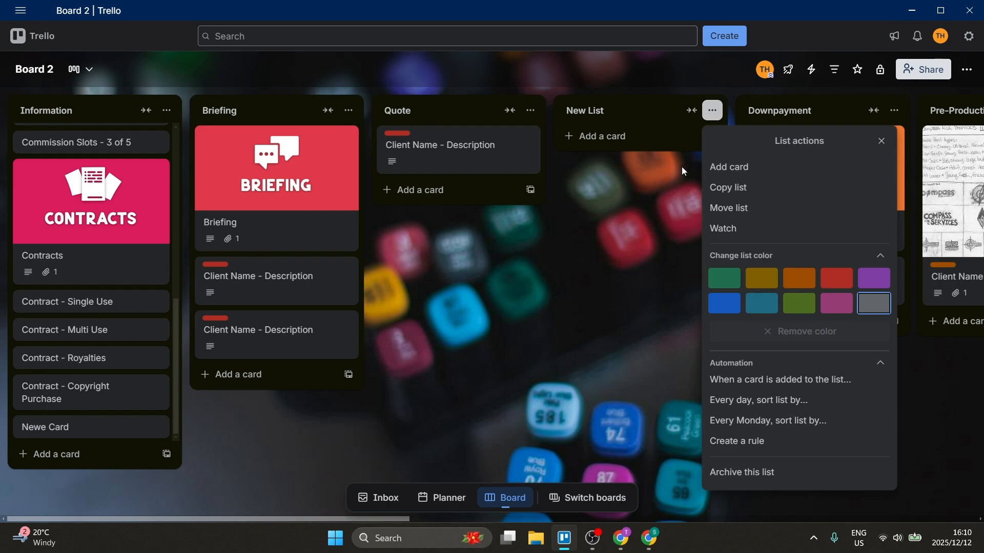
{"action": "left_click", "coordinate": [649, 264]}
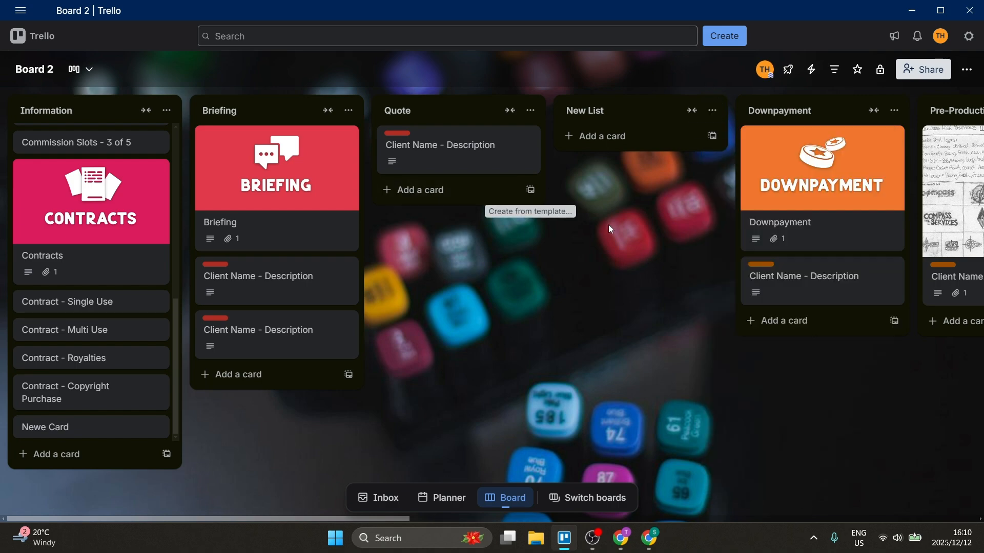
Move the Briefing card from the Briefing list into New List
{"action": "scroll", "coordinate": [487, 375], "scroll_direction": "right", "scroll_amount": 5}
{"action": "scroll", "coordinate": [508, 333], "scroll_direction": "right", "scroll_amount": 13}
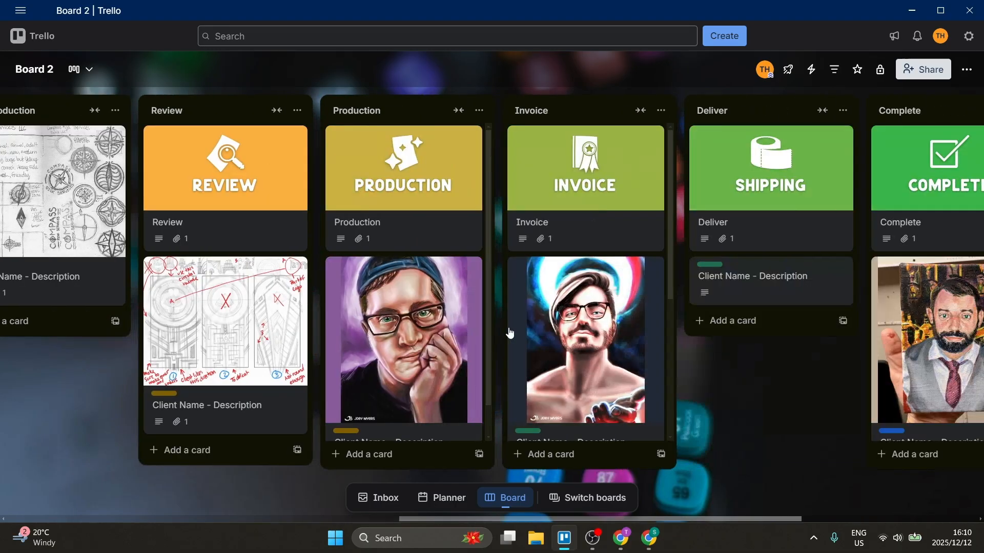
{"action": "scroll", "coordinate": [578, 271], "scroll_direction": "left", "scroll_amount": 9}
{"action": "scroll", "coordinate": [577, 267], "scroll_direction": "left", "scroll_amount": 9}
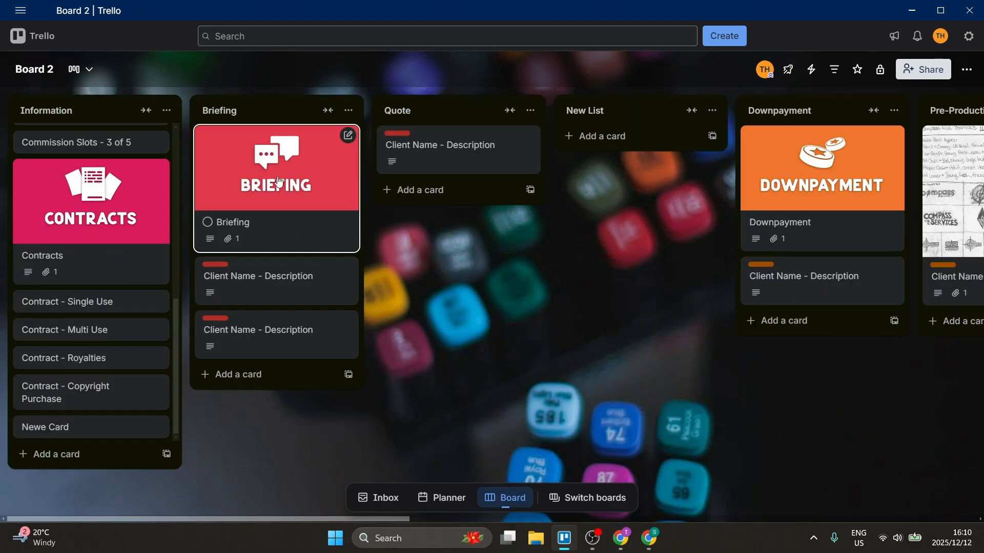
{"action": "left_click_drag", "start_coordinate": [287, 187], "coordinate": [631, 192]}
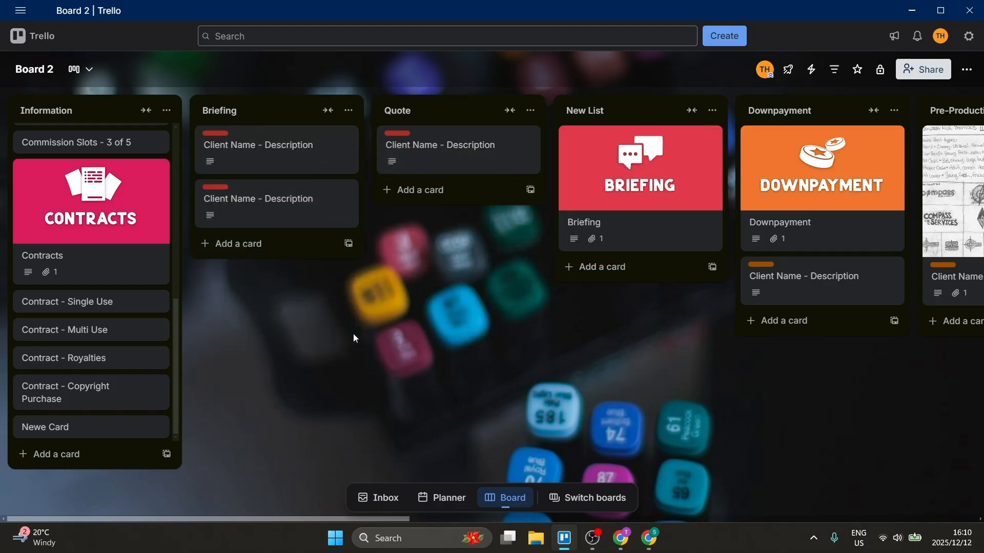
Open the board's automation rules and start creating a rule with a Card Move trigger
{"action": "scroll", "coordinate": [318, 348], "scroll_direction": "right", "scroll_amount": 3}
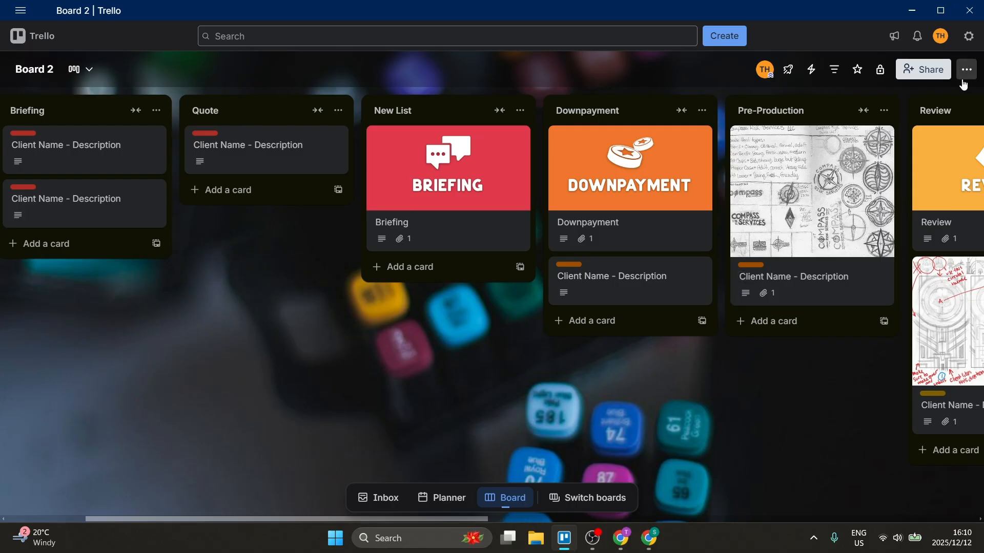
{"action": "left_click", "coordinate": [967, 77]}
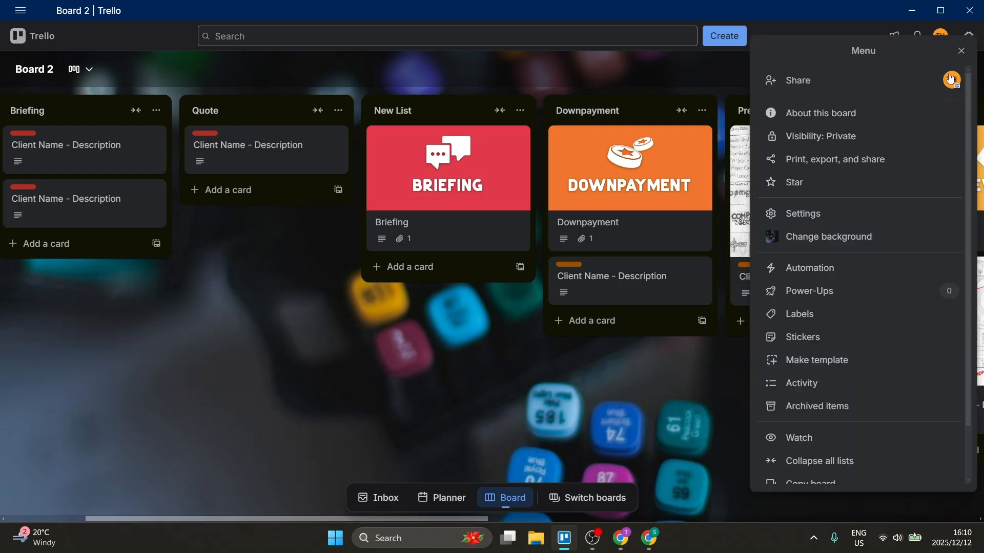
{"action": "left_click", "coordinate": [824, 277]}
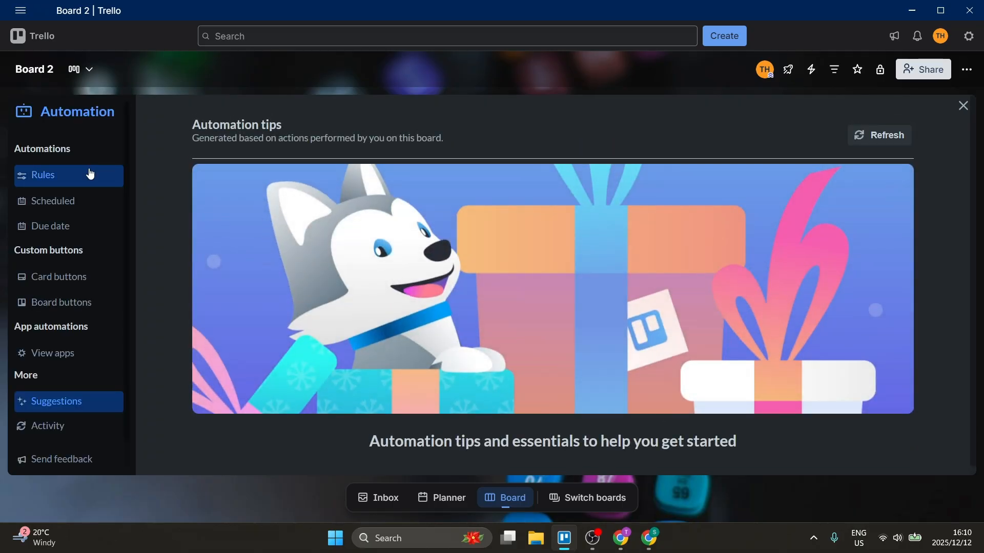
{"action": "left_click", "coordinate": [69, 178]}
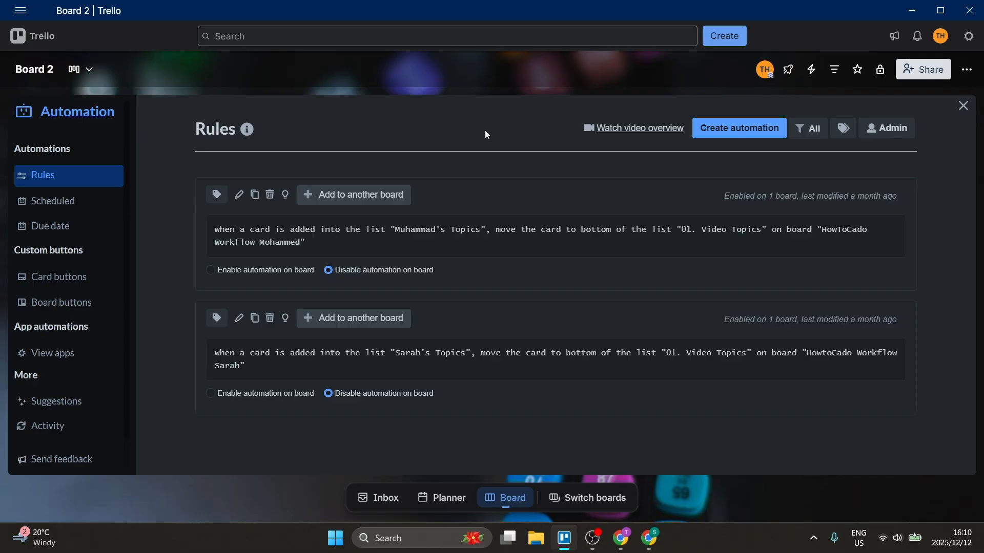
{"action": "left_click", "coordinate": [739, 128]}
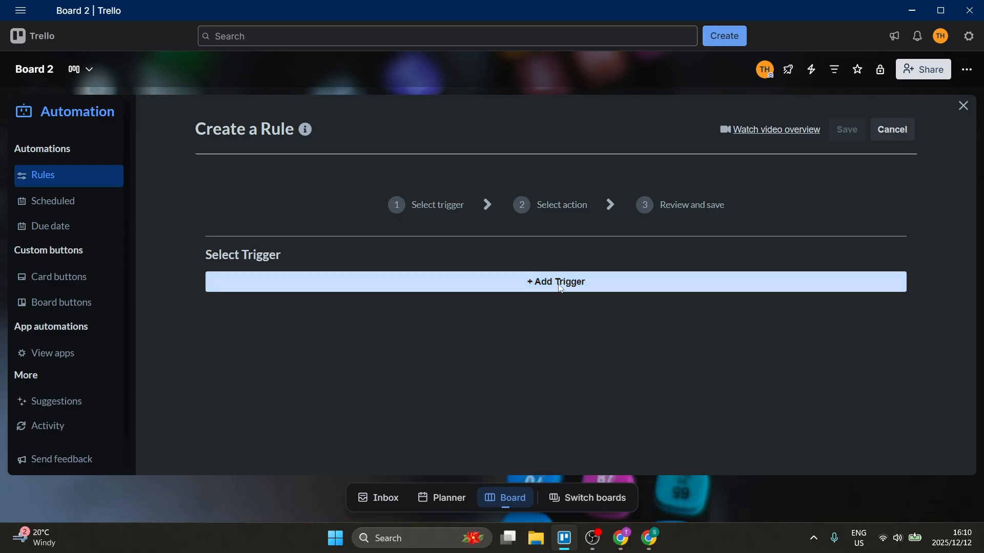
{"action": "left_click", "coordinate": [558, 285]}
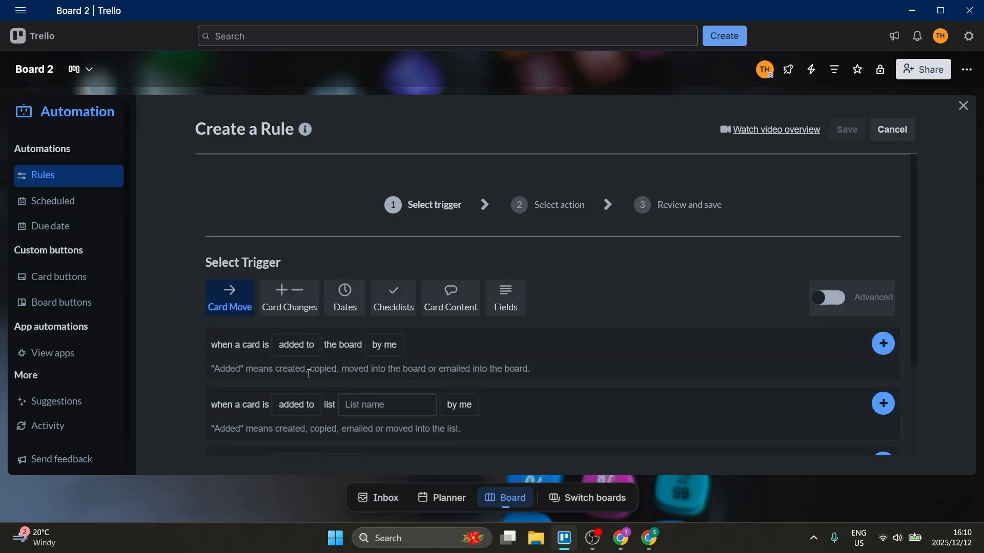
Review the card-move trigger options and add the trigger "when a card is added to the board by me"
{"action": "left_click", "coordinate": [293, 348]}
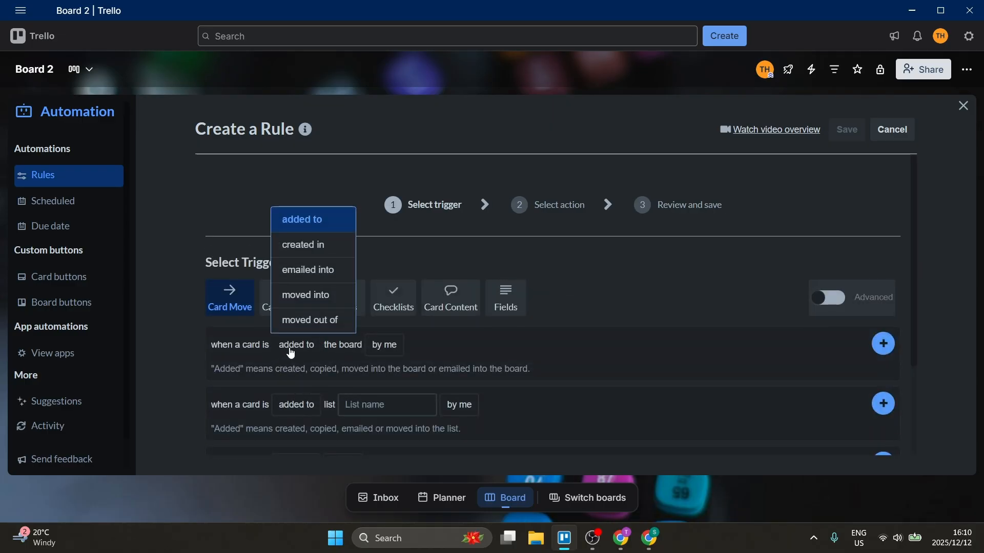
{"action": "left_click", "coordinate": [379, 346]}
{"action": "left_click", "coordinate": [379, 346]}
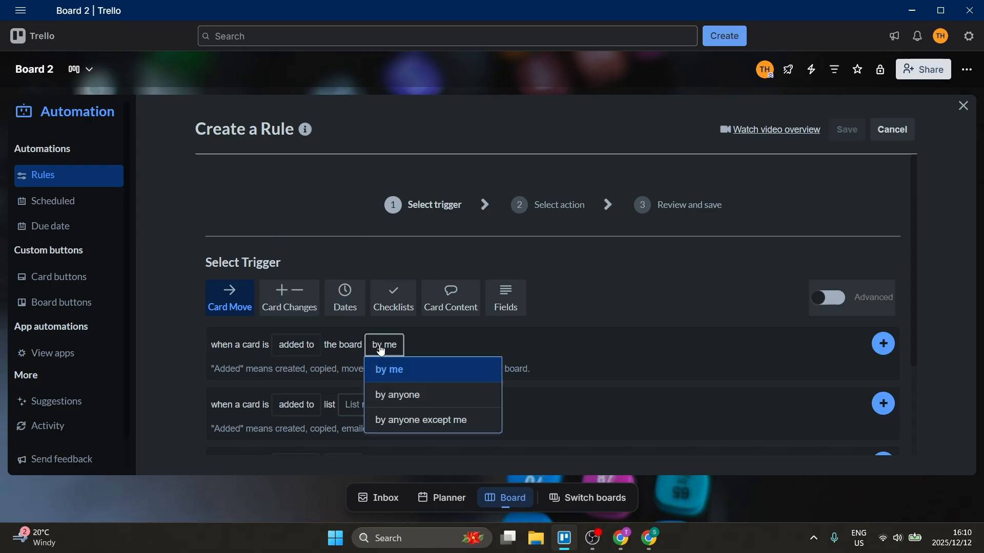
{"action": "left_click", "coordinate": [425, 348]}
{"action": "scroll", "coordinate": [281, 377], "scroll_direction": "down", "scroll_amount": 1}
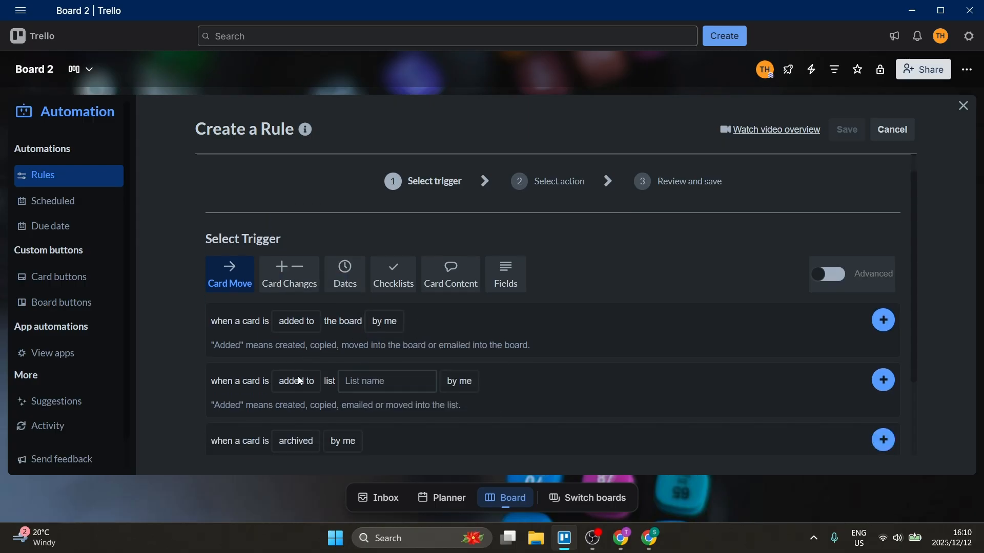
{"action": "left_click", "coordinate": [289, 348]}
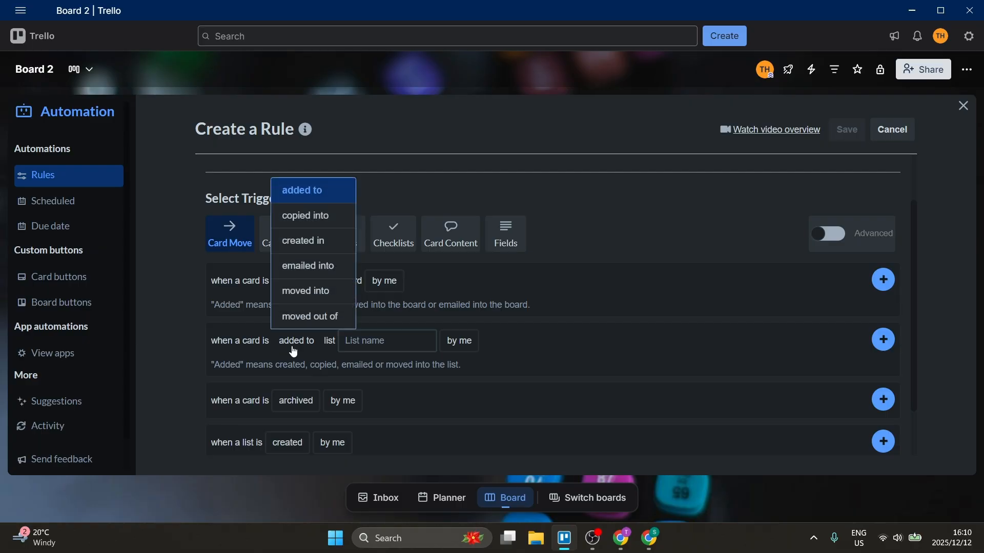
{"action": "left_click", "coordinate": [910, 289]}
{"action": "left_click", "coordinate": [889, 288]}
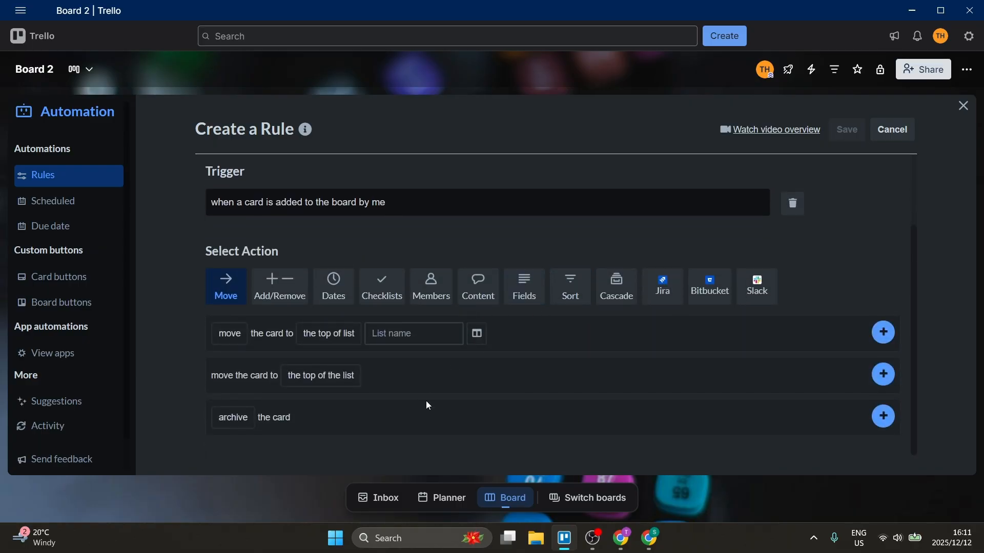
Configure the first move action to copy the card to the top of the list "New List"
{"action": "scroll", "coordinate": [433, 393], "scroll_direction": "up", "scroll_amount": 1}
{"action": "scroll", "coordinate": [433, 394], "scroll_direction": "up", "scroll_amount": 2}
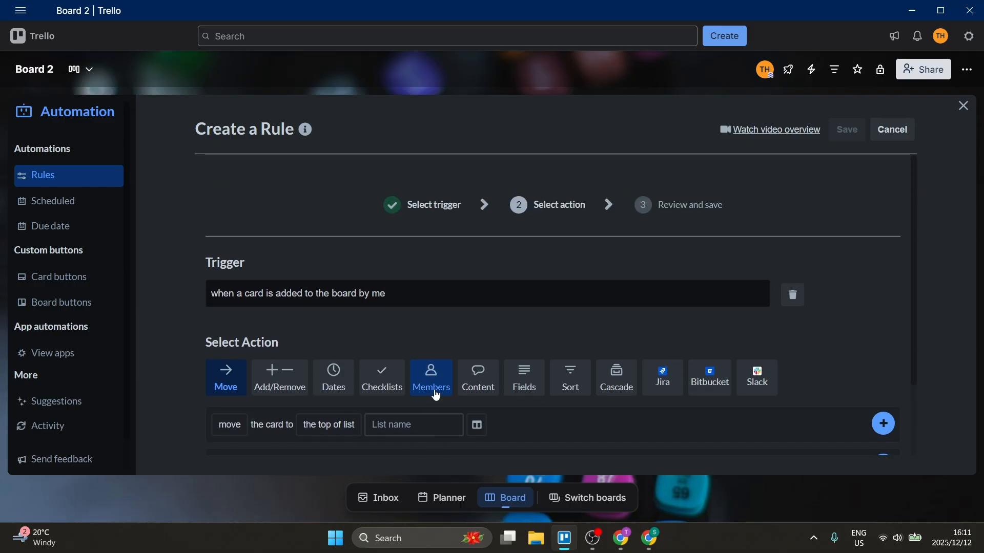
{"action": "scroll", "coordinate": [465, 353], "scroll_direction": "down", "scroll_amount": 4}
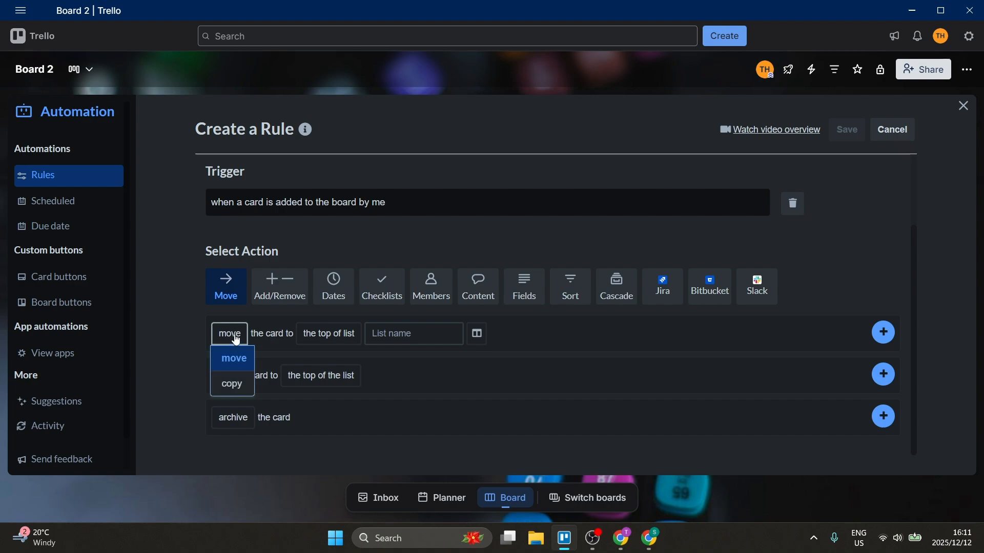
{"action": "left_click", "coordinate": [241, 376]}
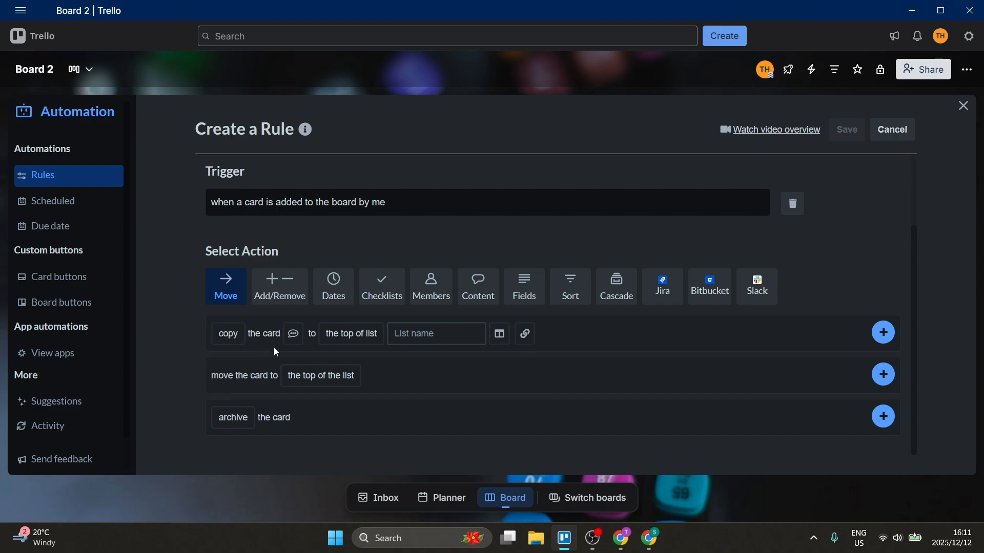
{"action": "left_click", "coordinate": [367, 342]}
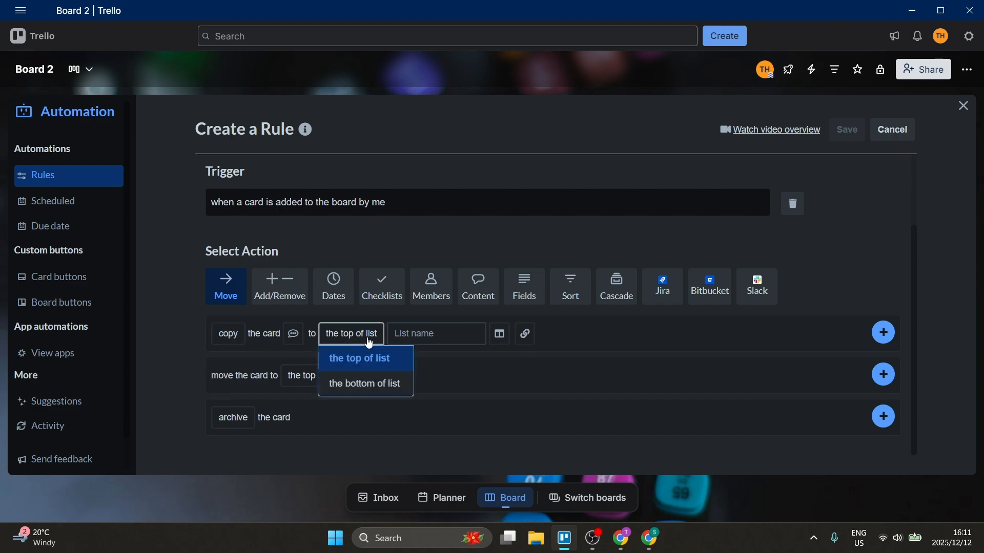
{"action": "left_click", "coordinate": [377, 361]}
{"action": "left_click", "coordinate": [436, 334]}
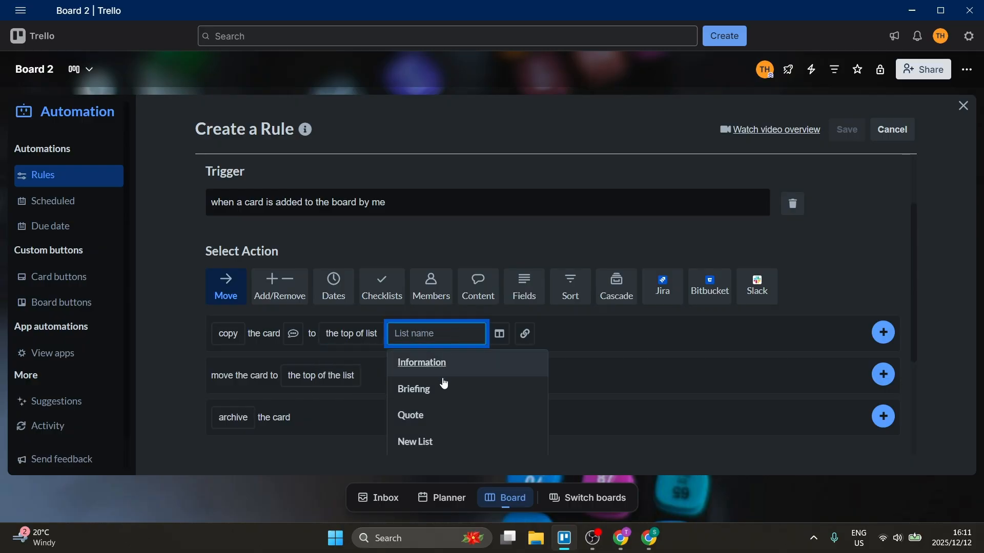
{"action": "left_click", "coordinate": [434, 443]}
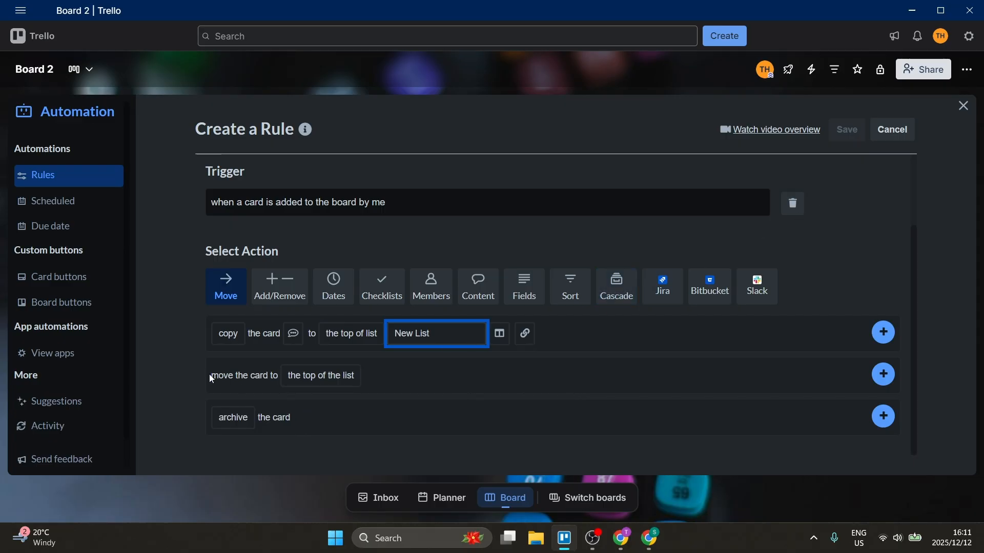
Try the unarchive option on the archive-card action, and switch it back to archive
{"action": "left_click", "coordinate": [306, 387]}
{"action": "left_click", "coordinate": [242, 424]}
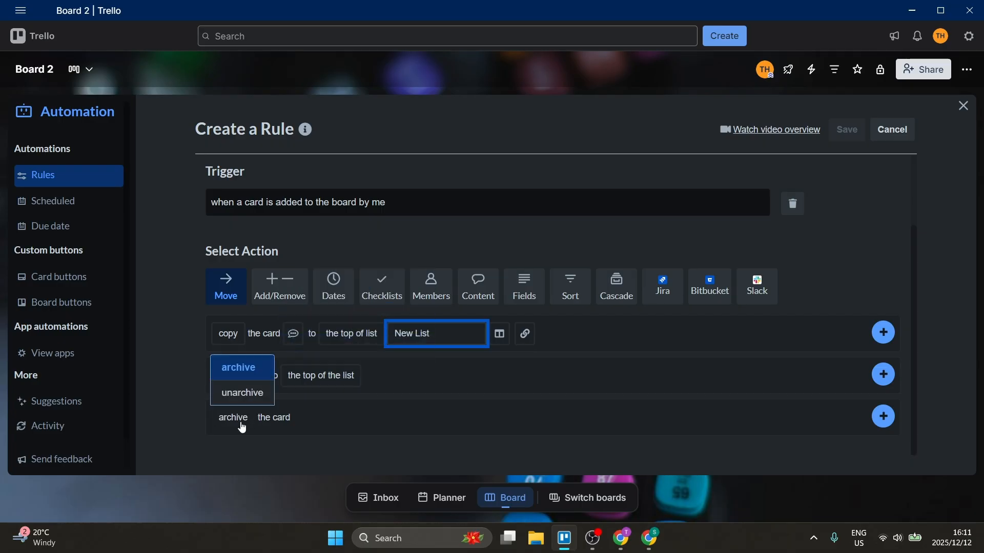
{"action": "left_click", "coordinate": [250, 403]}
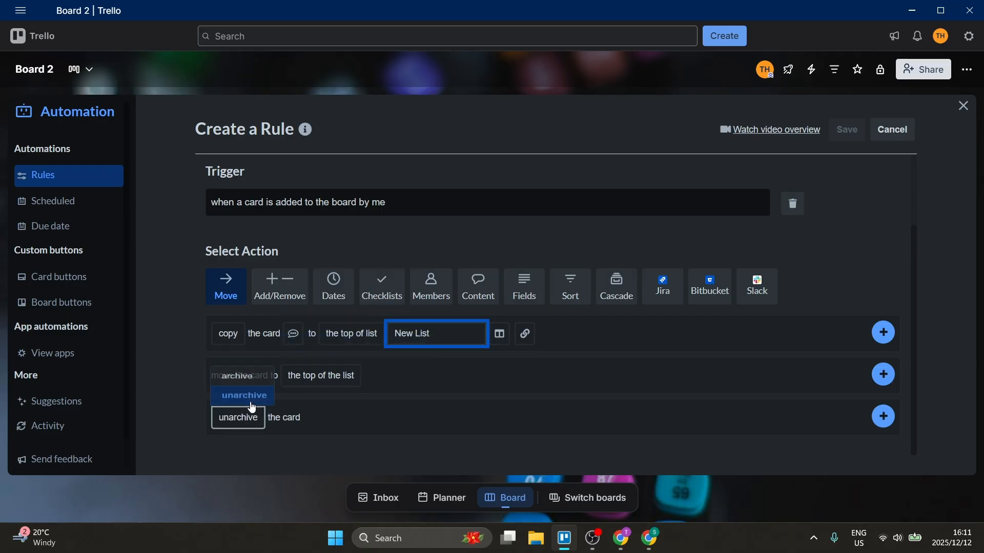
{"action": "left_click", "coordinate": [248, 424]}
{"action": "left_click", "coordinate": [245, 376]}
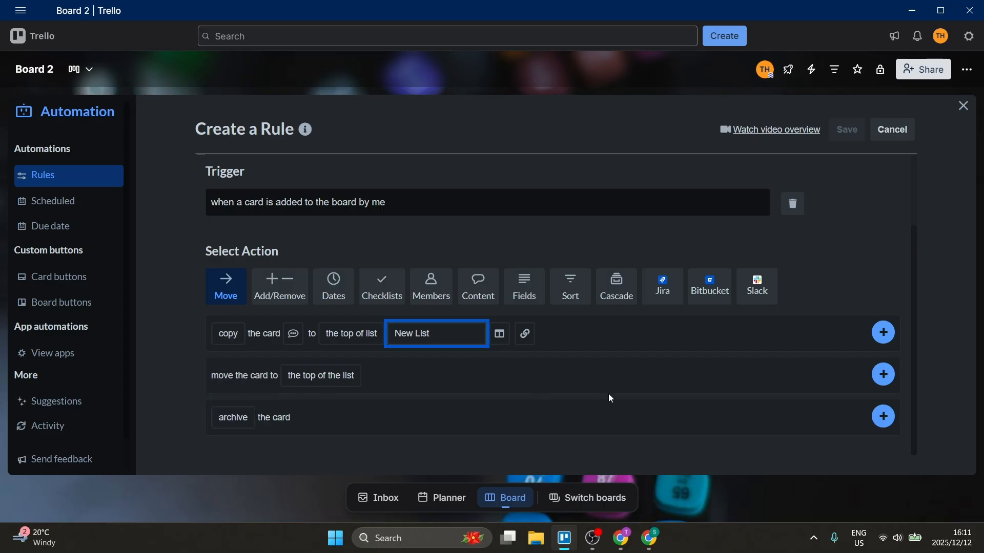
Add the configured copy action to the rule, save the rule and return to the board
{"action": "left_click", "coordinate": [883, 333]}
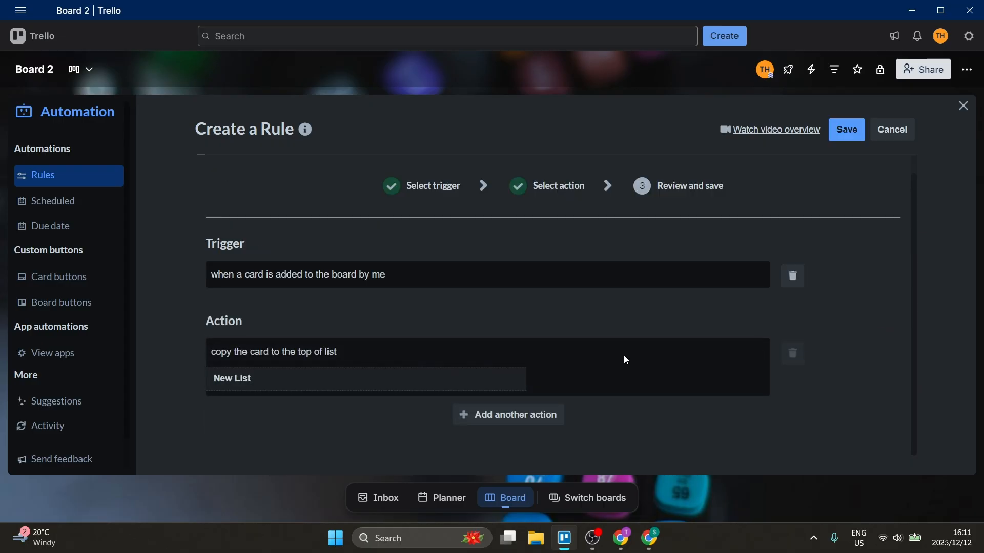
{"action": "left_click", "coordinate": [846, 129]}
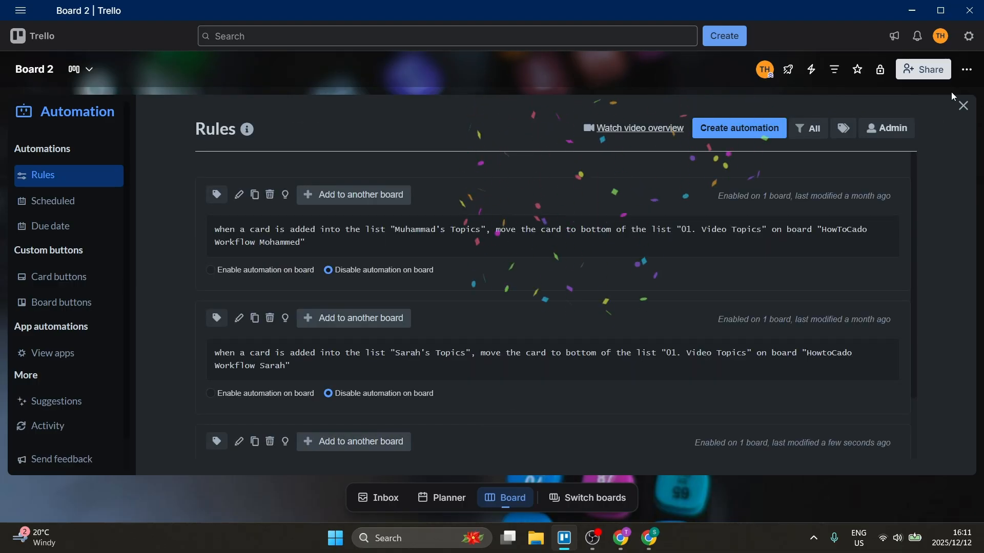
{"action": "left_click", "coordinate": [963, 106]}
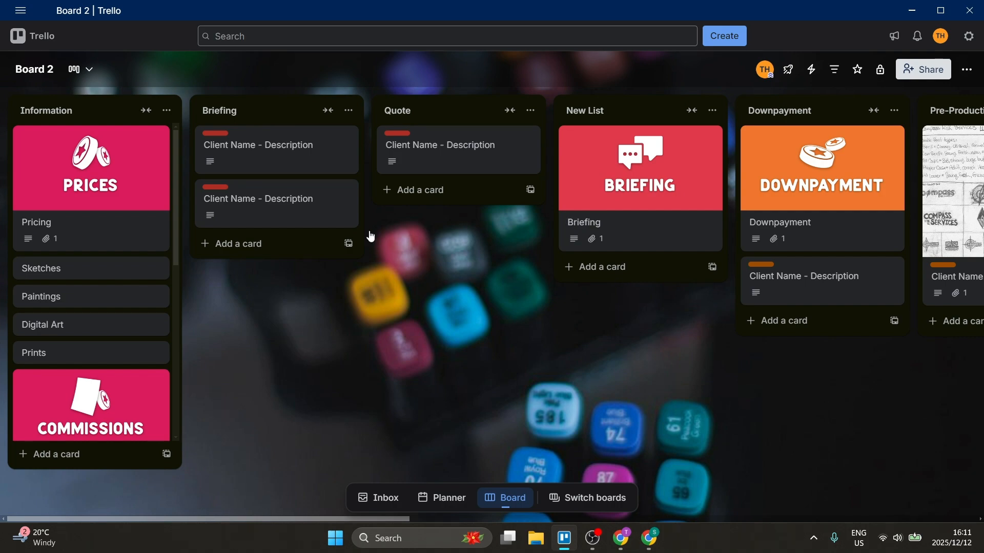
Add a card titled "Automation Card" to the Briefing list
{"action": "left_click", "coordinate": [251, 244]}
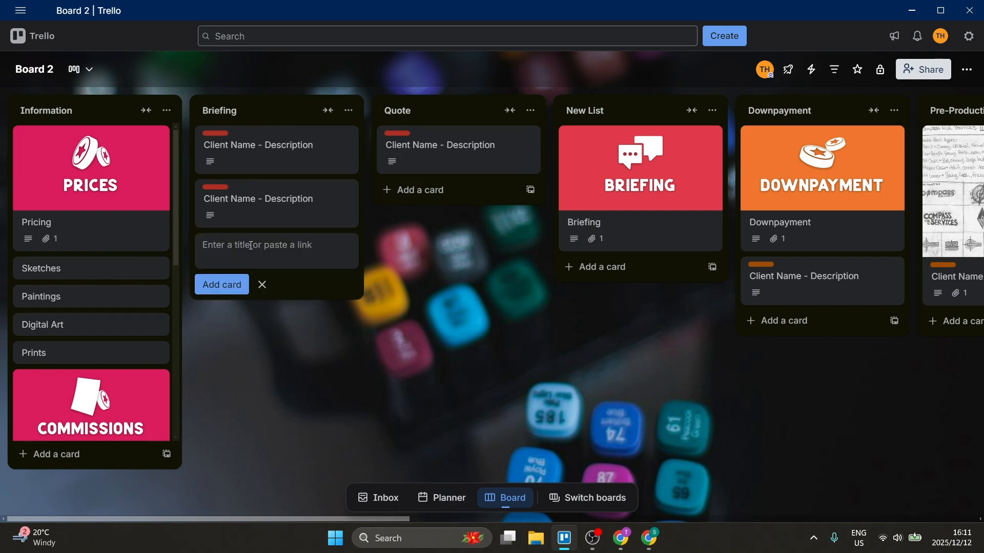
{"action": "type", "text": "Automa"}
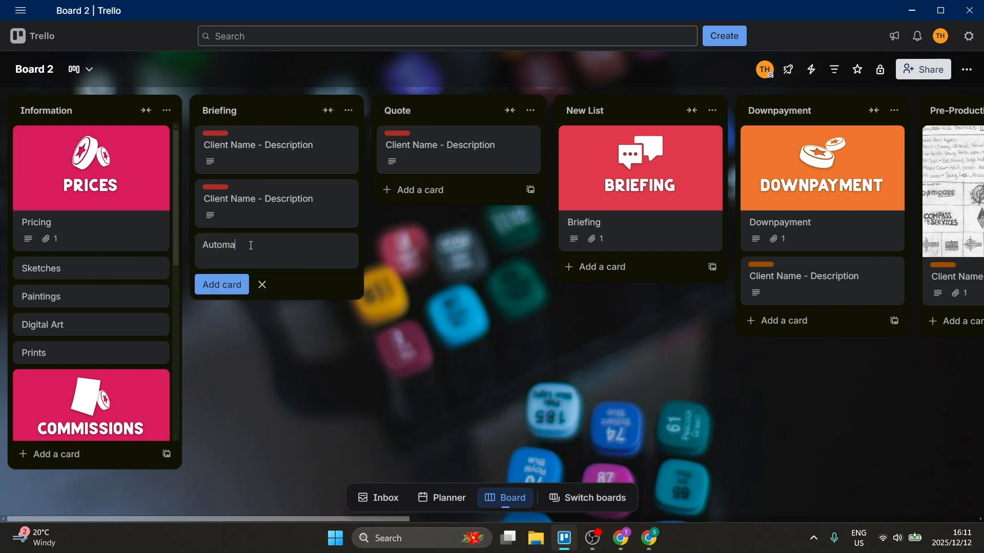
{"action": "type", "text": "tion Card"}
{"action": "key", "text": "Return"}
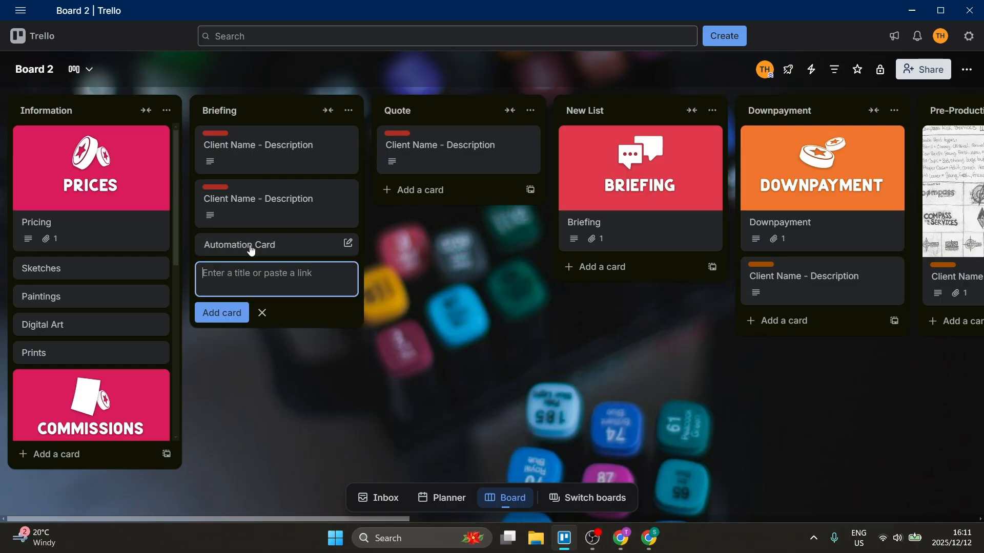